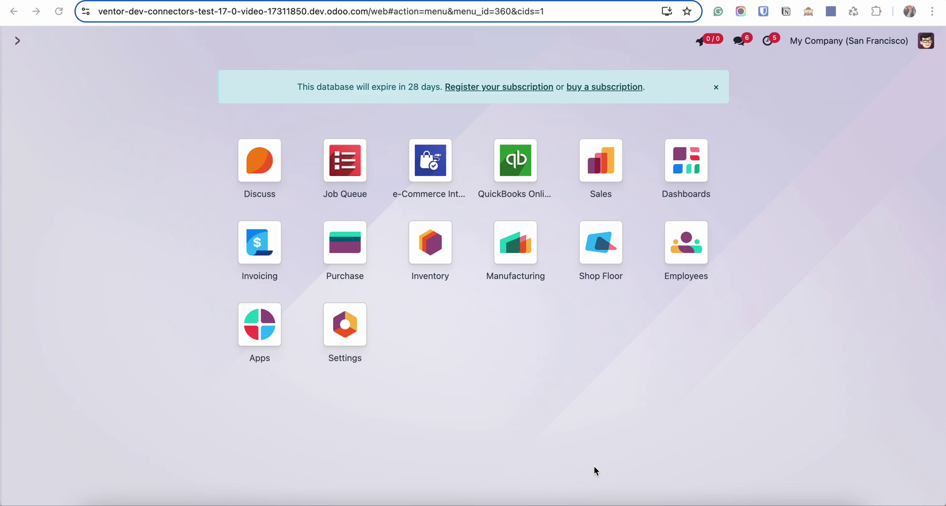
- Create and save a new e-Commerce Integration record named 'Woo' using WooCommerce
click(427, 172)
click(27, 71)
text(Woo)
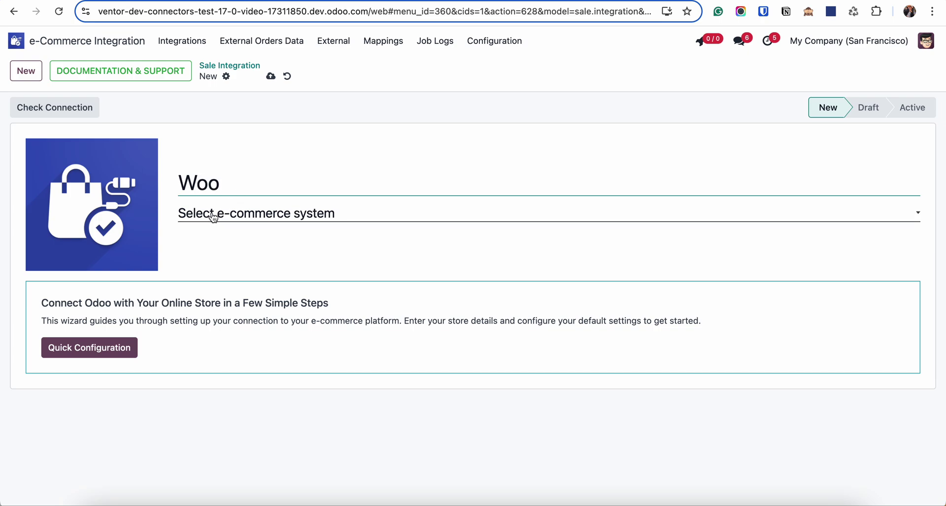
click(212, 217)
click(240, 276)
click(271, 76)
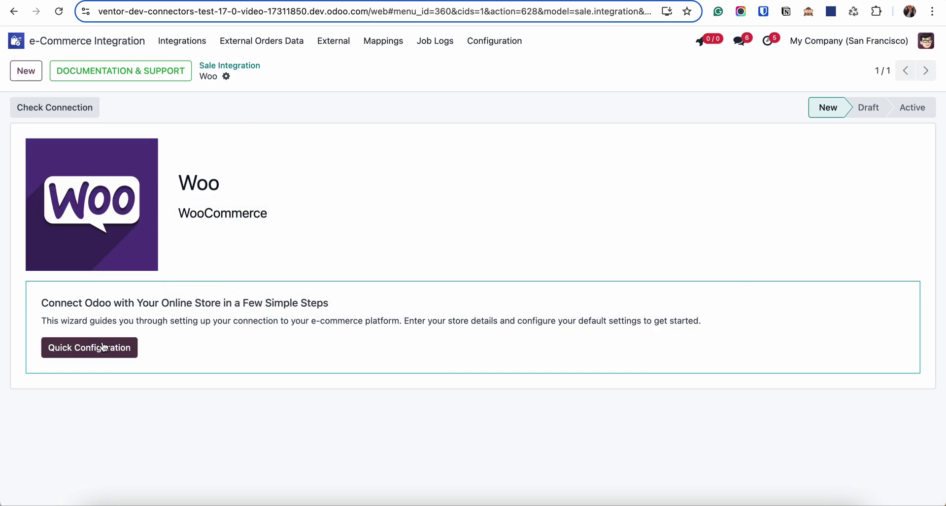
- Start Quick Configuration with the store URL as Shop Url and the wp-admin URL as Admin Url
click(70, 354)
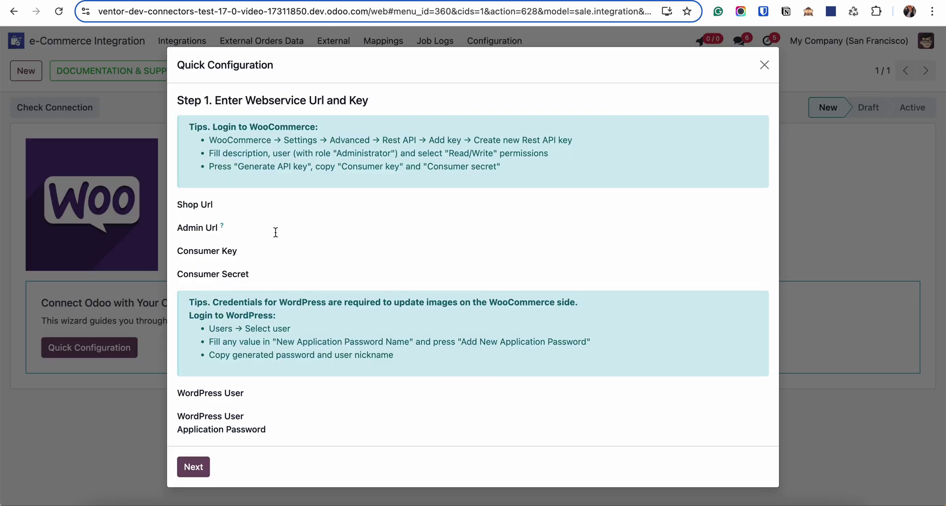
click(281, 202)
text(https://woocommerce.ventor.tech/wp-admin/)
drag(440, 204, 401, 203)
key(BackSpace)
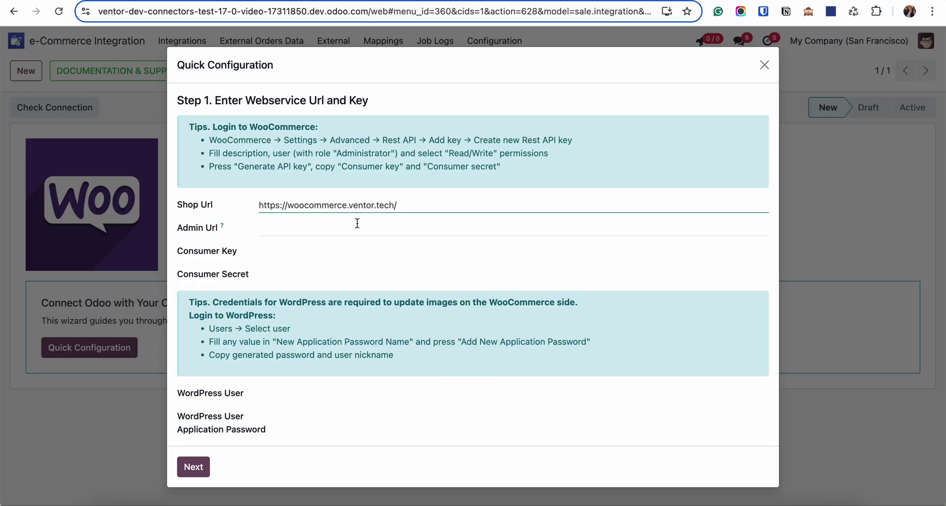
click(355, 224)
text(https://woocommerce.ventor.tech/wp-admin/)
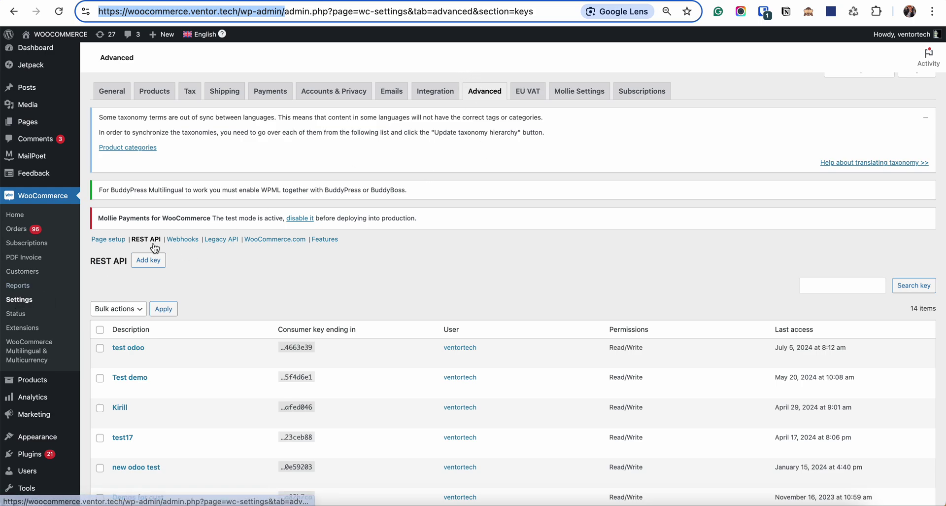
- Generate a new Read/Write WooCommerce REST API key described as 'Oodo Woo'
click(147, 262)
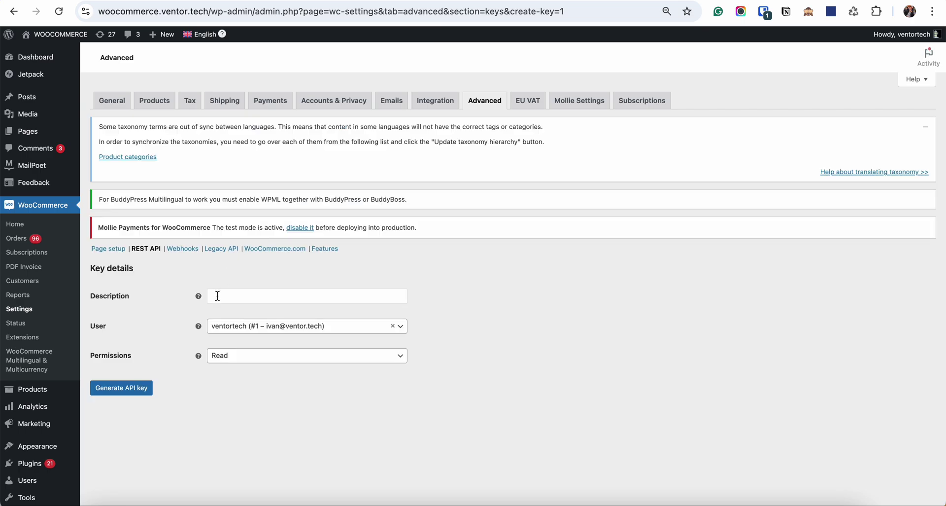
click(218, 296)
text(Oodo Woo)
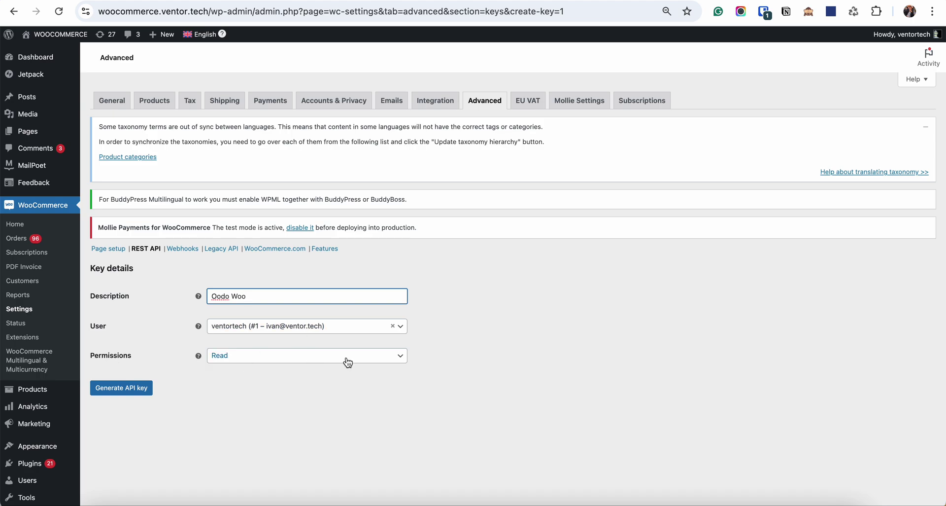
click(400, 355)
click(288, 401)
click(106, 393)
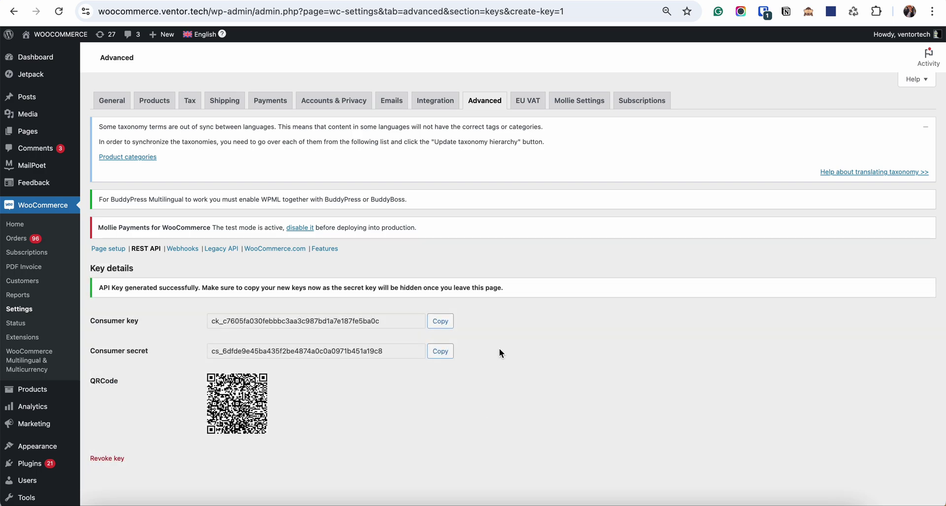
- Copy the new consumer key and consumer secret into Odoo's Consumer Key and Consumer Secret fields
click(440, 321)
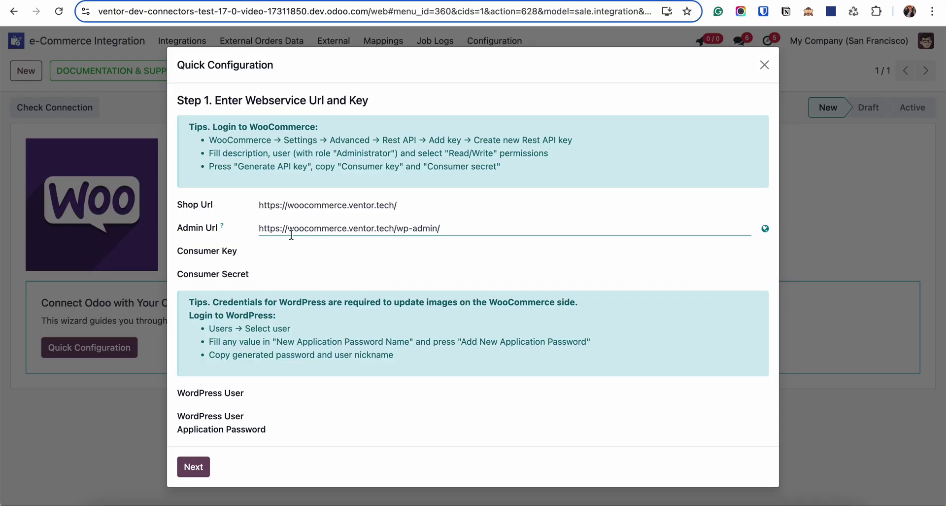
click(293, 251)
key(ctrl+v)
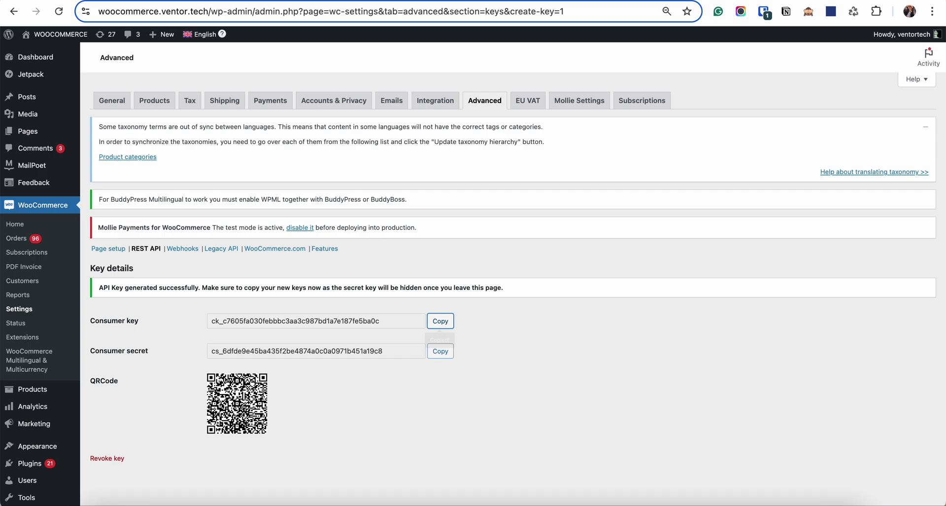
click(440, 351)
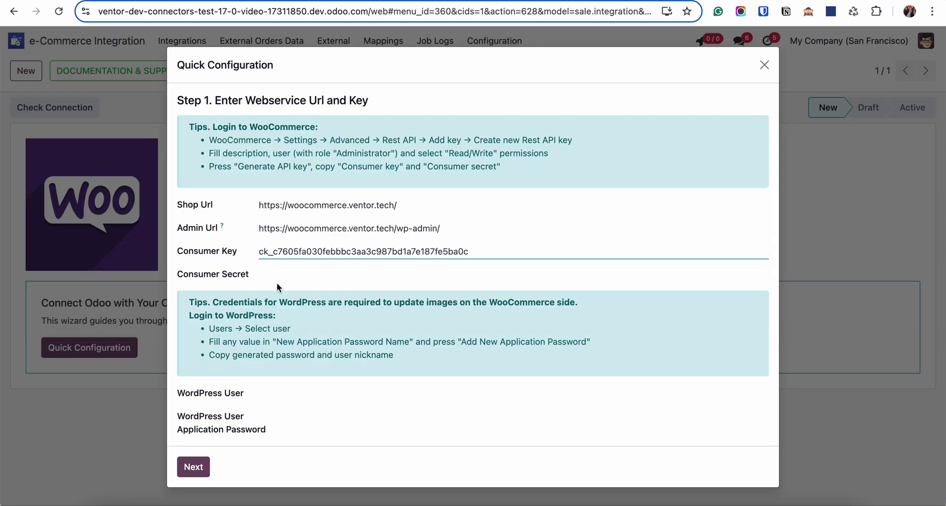
click(283, 276)
key(ctrl+v)
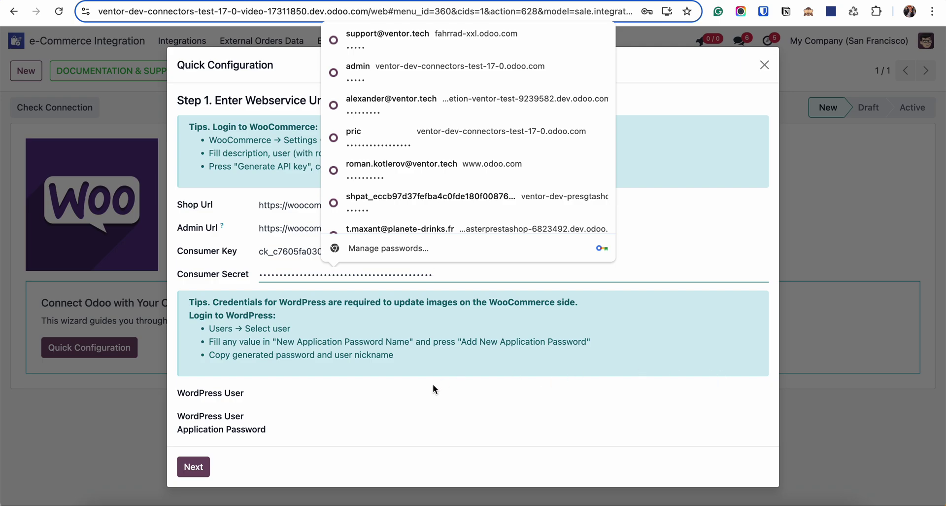
- Copy the WordPress profile nickname into the wizard's WordPress User field
click(440, 445)
click(646, 1)
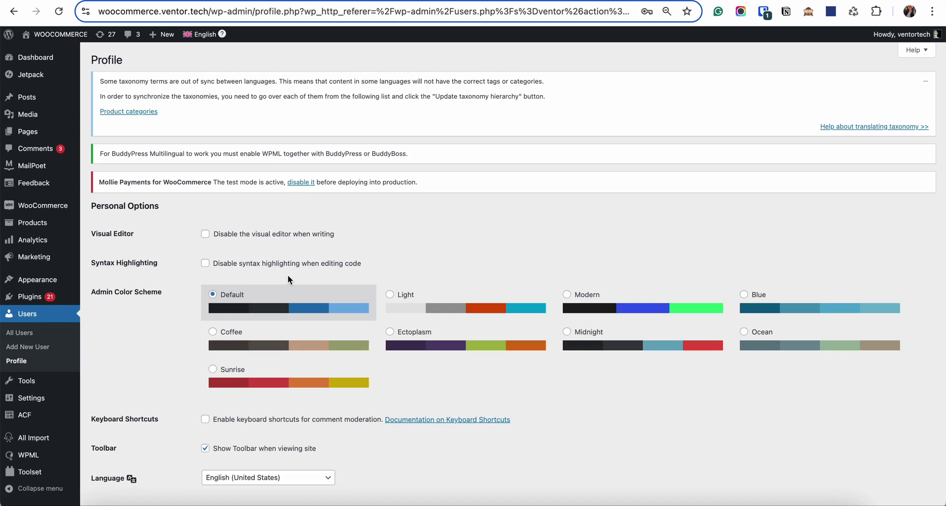
scroll(288, 279, down, 8)
scroll(288, 279, down, 2)
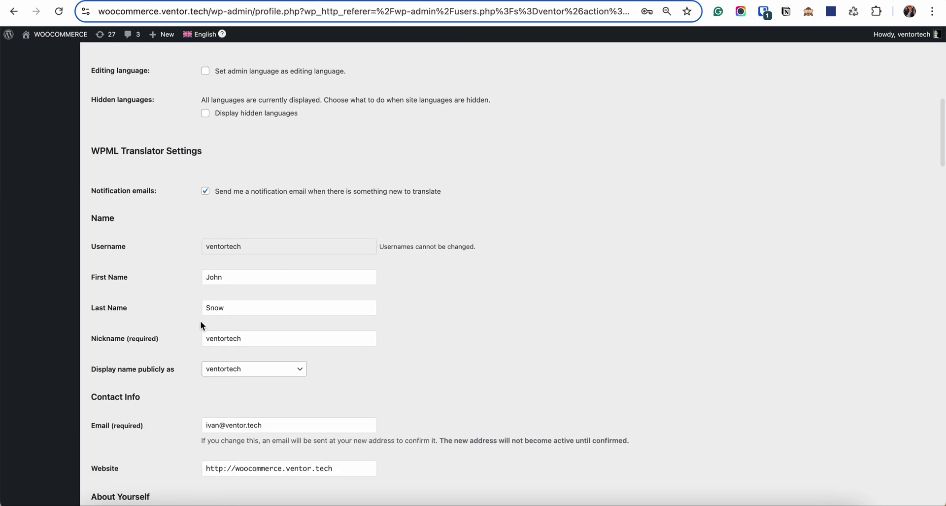
double_click(214, 339)
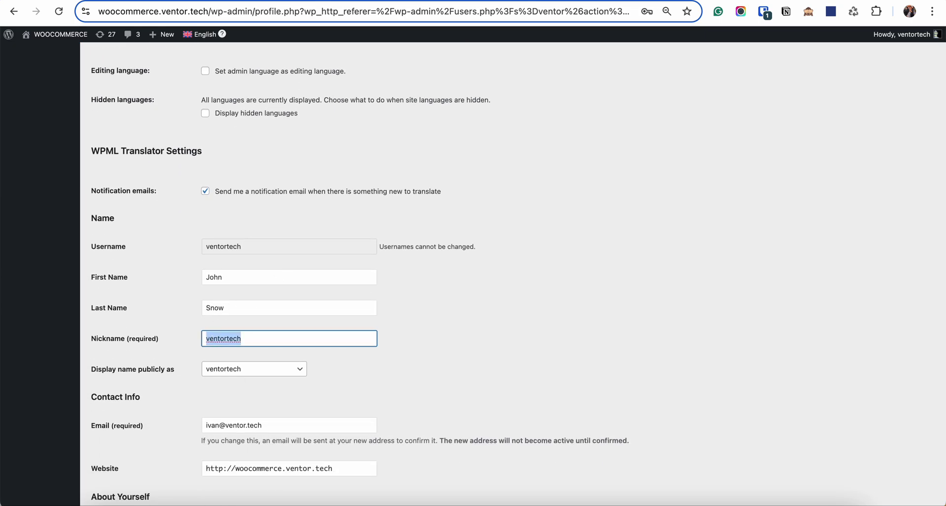
key(ctrl+Tab)
key(ctrl+Tab)
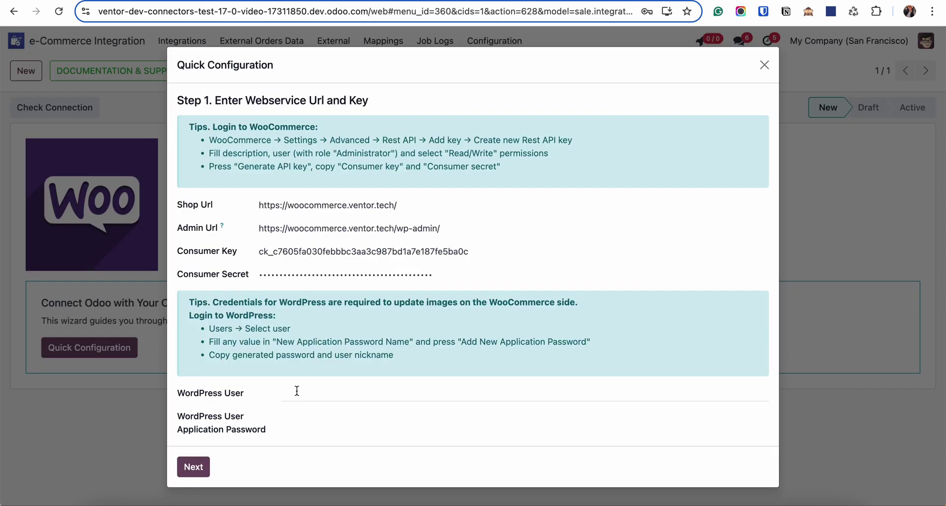
click(297, 394)
key(ctrl+v)
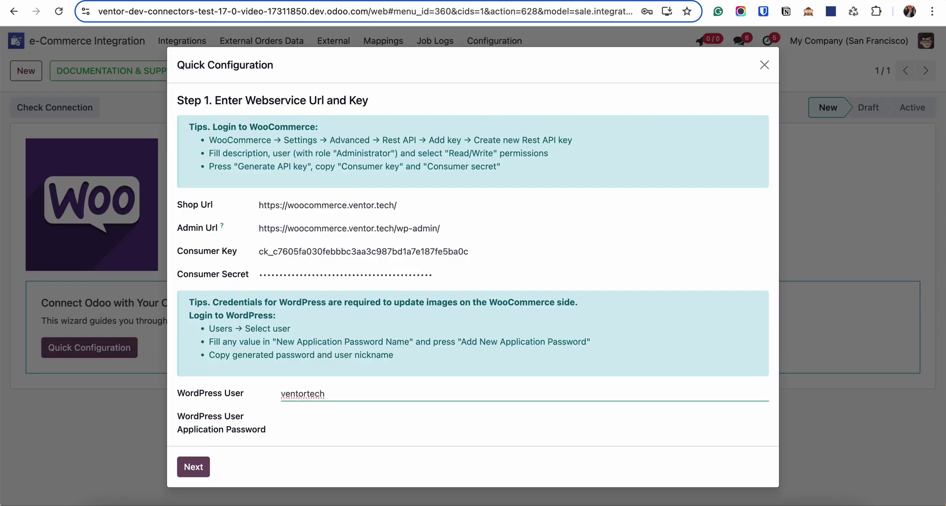
- Create a WordPress application password named 'test Odoo' and paste it into Application Password
key(ctrl+Tab)
scroll(335, 350, down, 2)
scroll(336, 351, down, 3)
scroll(335, 350, down, 4)
scroll(335, 356, down, 5)
scroll(330, 296, up, 1)
click(145, 161)
text(test Odoo)
click(138, 203)
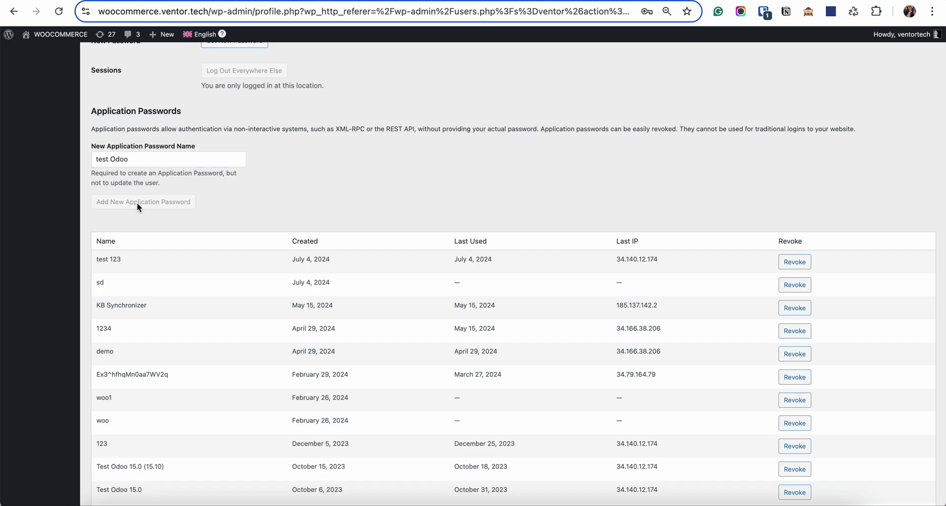
click(361, 233)
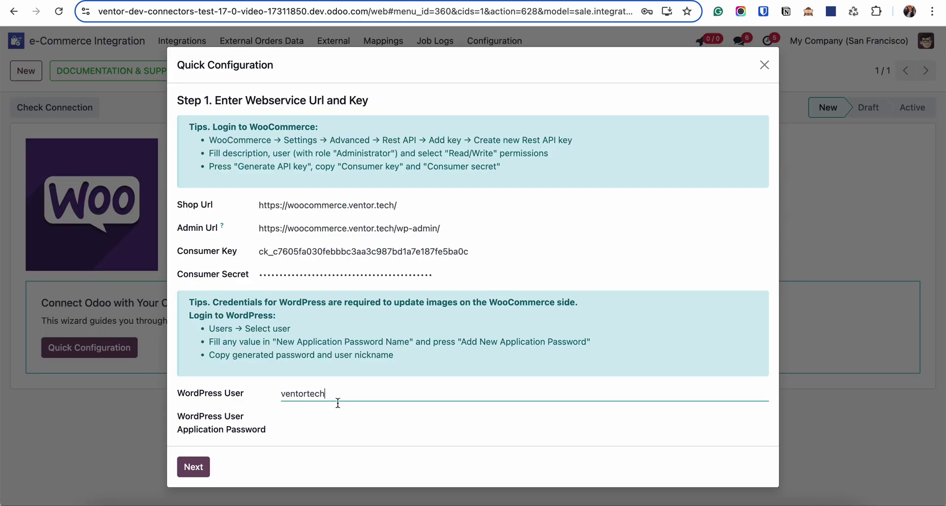
key(Tab)
key(ctrl+v)
- Pass the read and write permission check and advance to Step 3, Languages Mapping
click(187, 463)
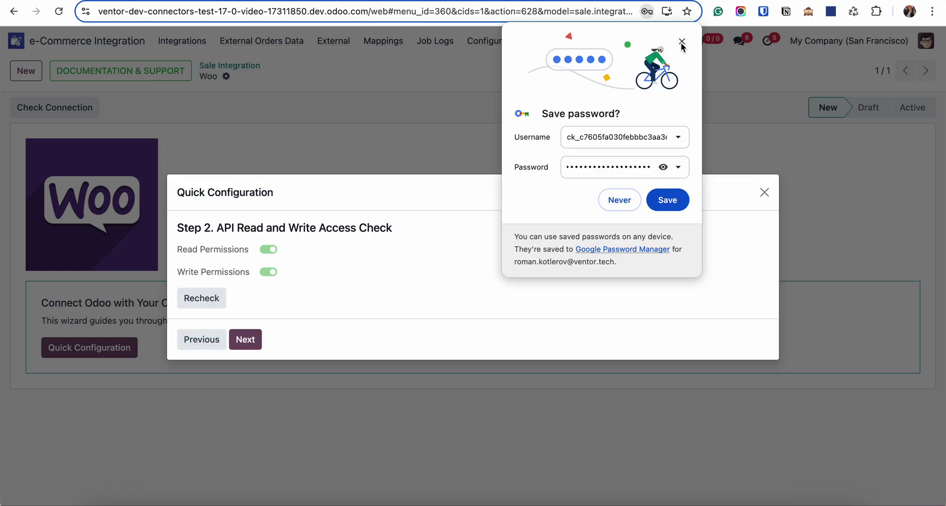
click(682, 42)
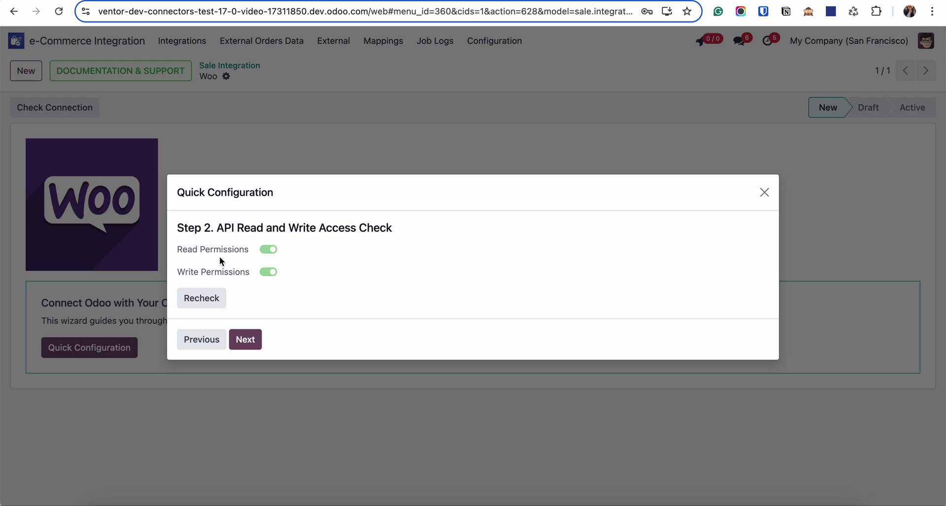
click(247, 342)
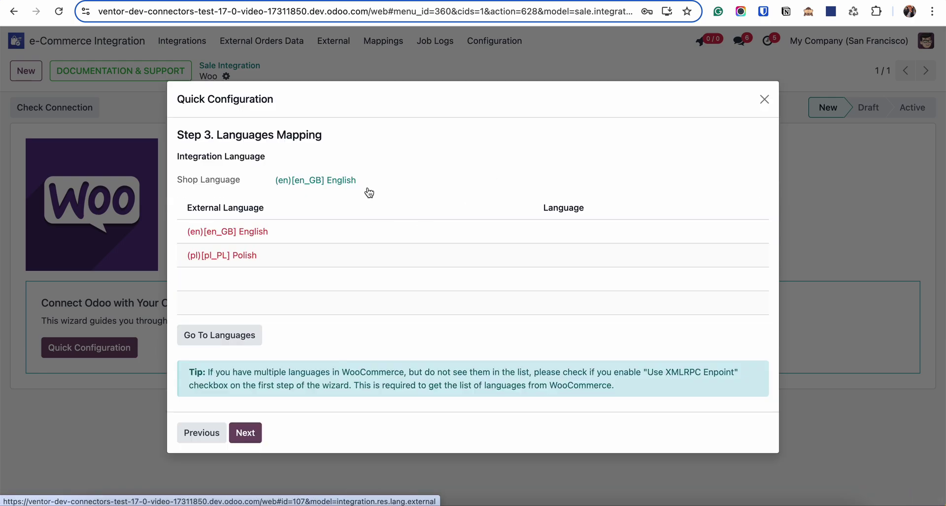
- Set English (US) as integration language and map the shop's English to English (US)
click(304, 157)
click(306, 179)
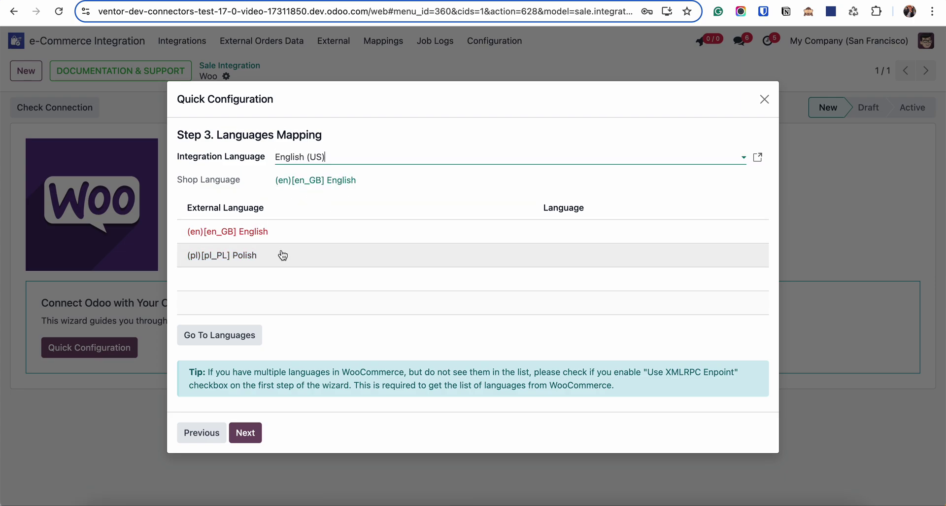
click(587, 231)
click(574, 252)
click(242, 313)
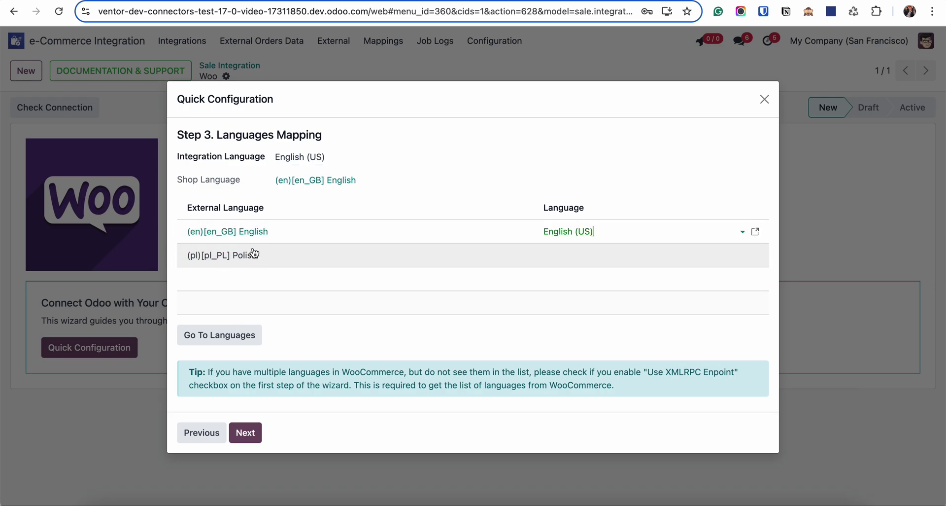
click(230, 341)
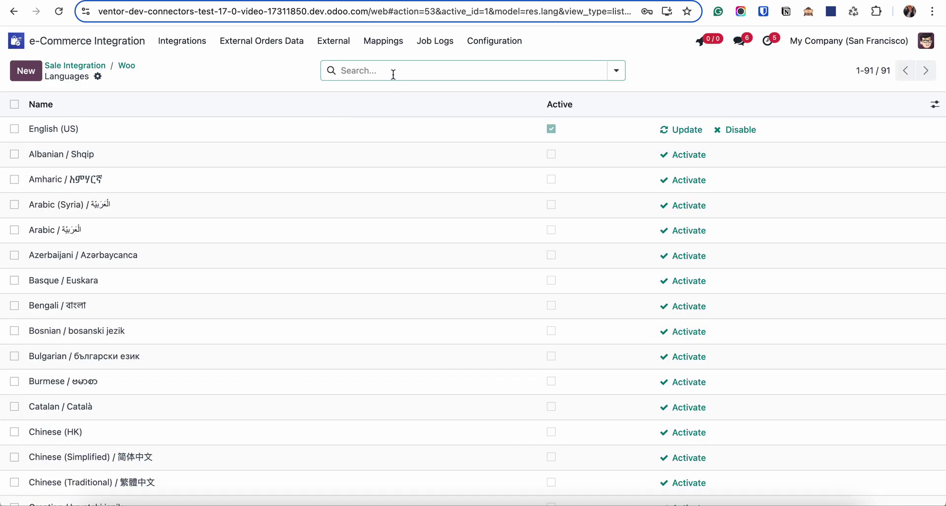
- Activate the Polish language, found by searching 'po', then continue the wizard to Step 4
text(pol)
key(Return)
click(353, 131)
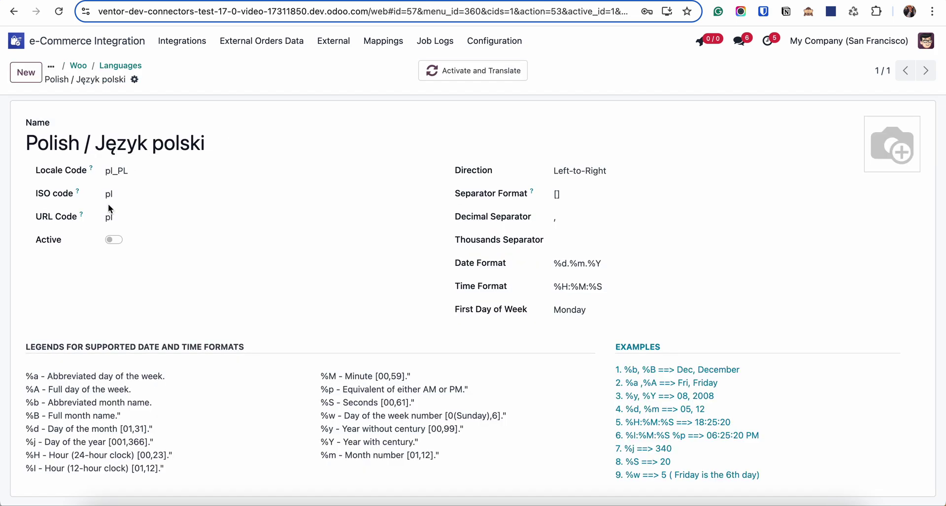
click(114, 241)
click(160, 46)
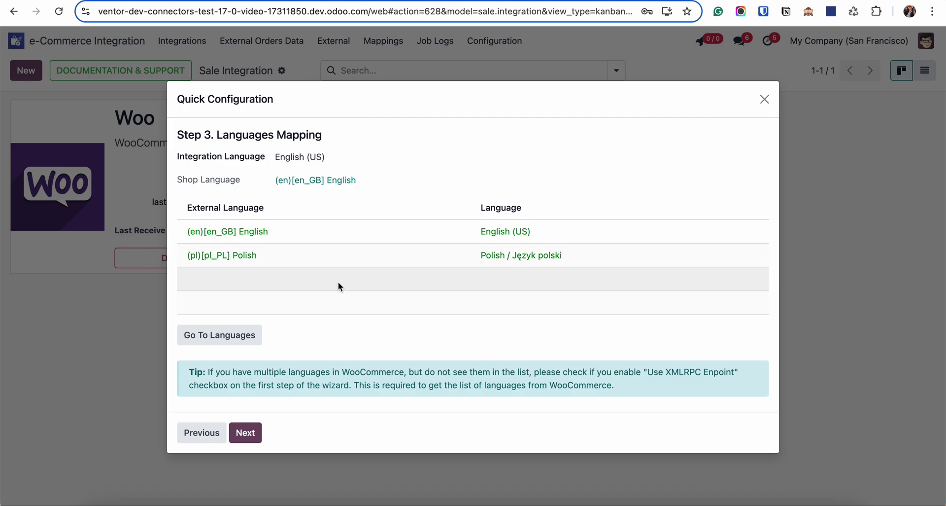
click(246, 433)
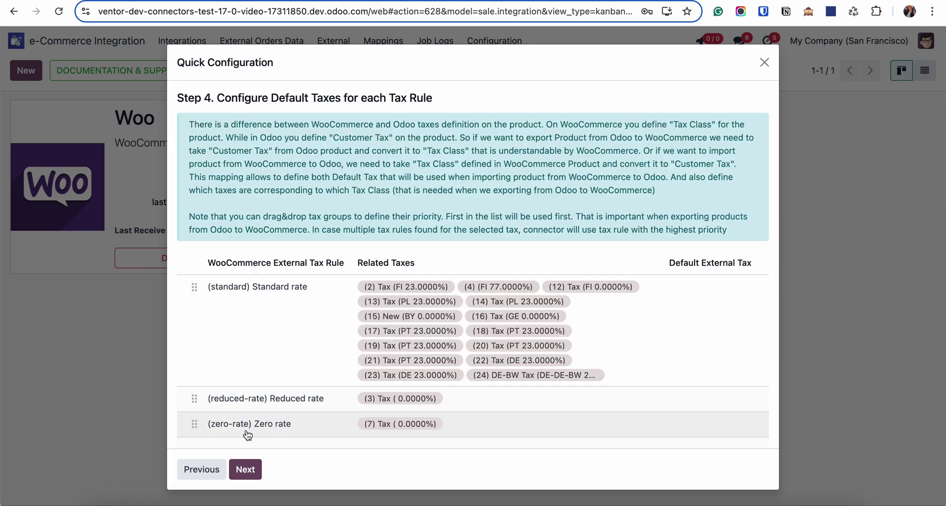
- Set default taxes: Standard (2) Tax FI 23%, Reduced (3) Tax, Zero rate (7) Tax
scroll(494, 409, down, 1)
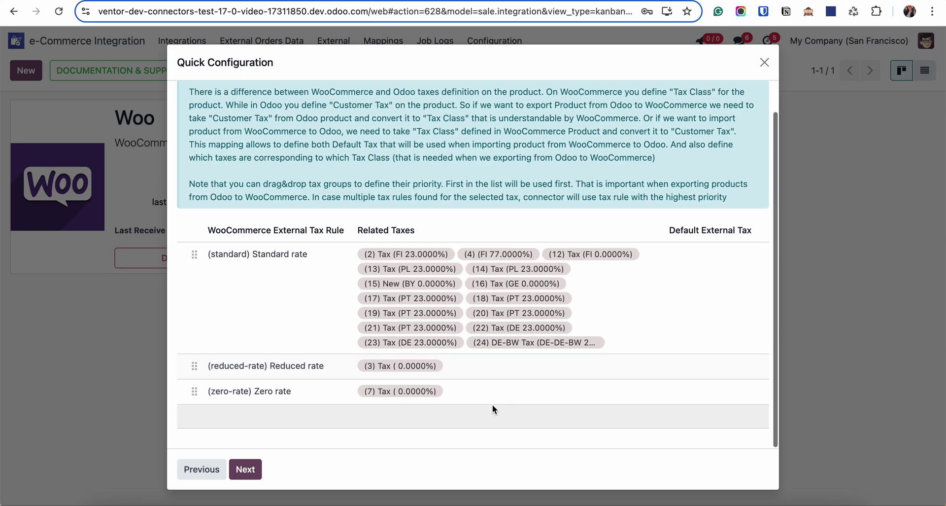
scroll(494, 409, up, 1)
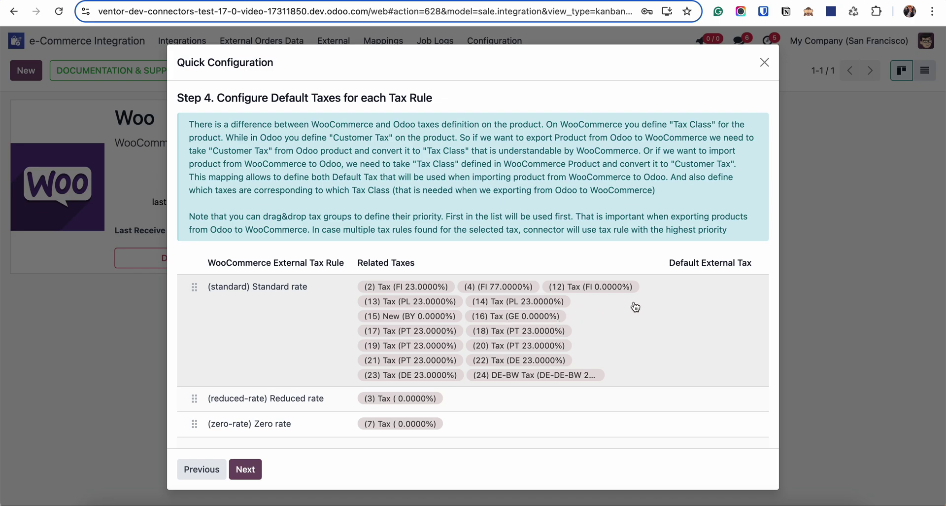
click(717, 286)
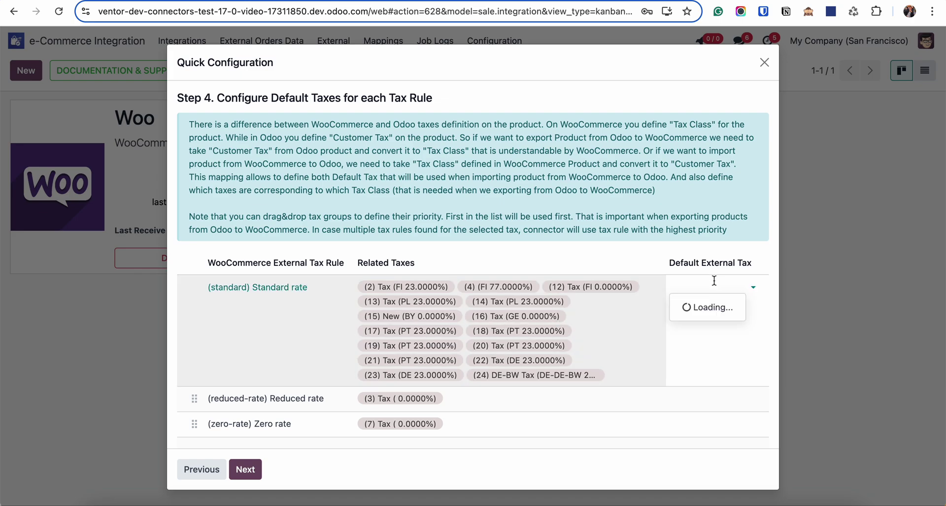
click(699, 308)
scroll(661, 350, down, 1)
click(709, 365)
click(695, 386)
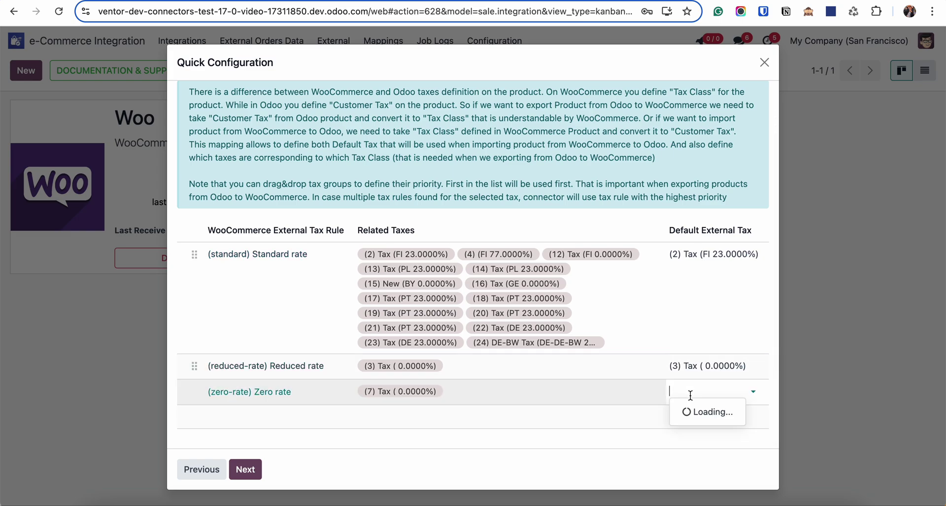
click(693, 412)
click(246, 469)
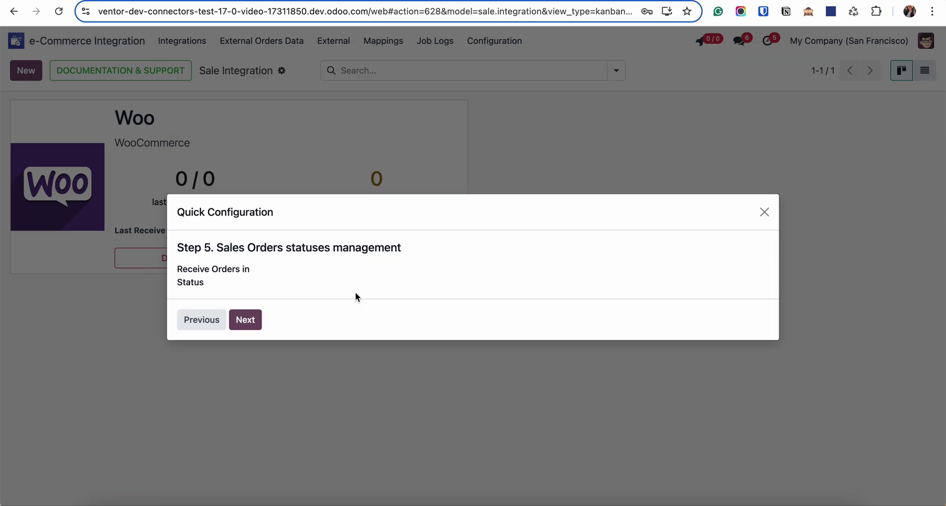
- Receive orders in Processing and Completed statuses
click(296, 269)
click(354, 321)
click(428, 269)
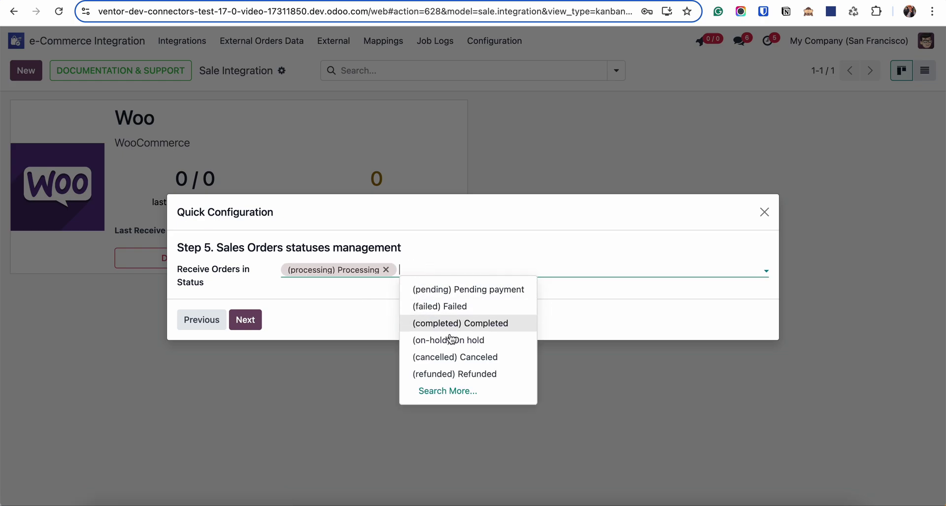
click(462, 324)
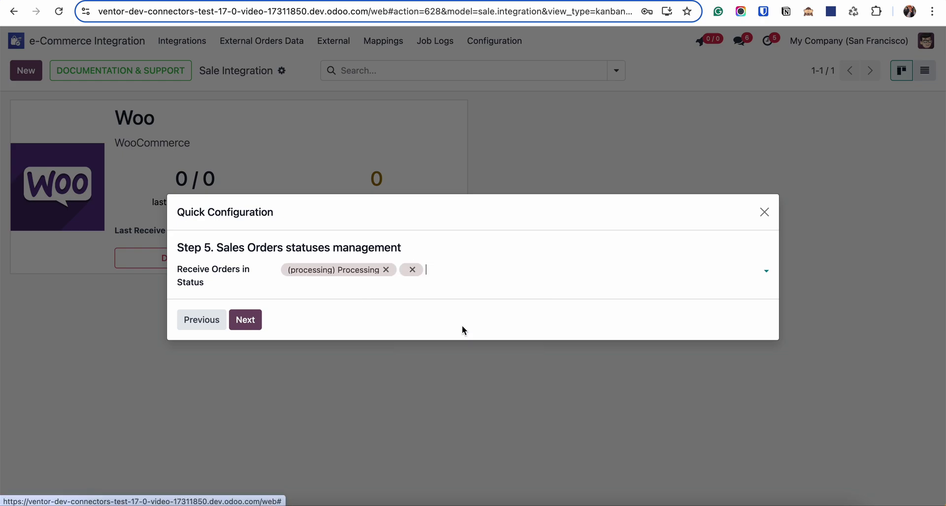
click(547, 271)
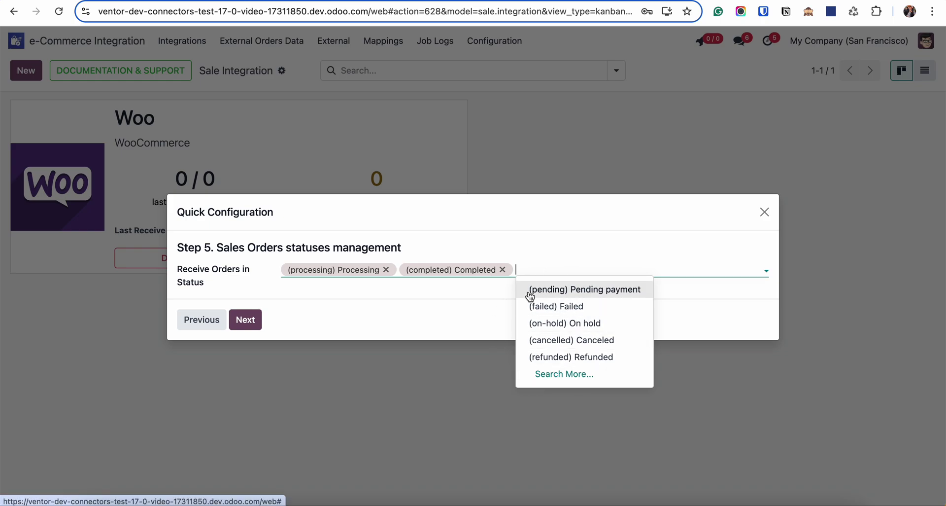
- Finish the wizard with Start Initial Import enabled
click(246, 320)
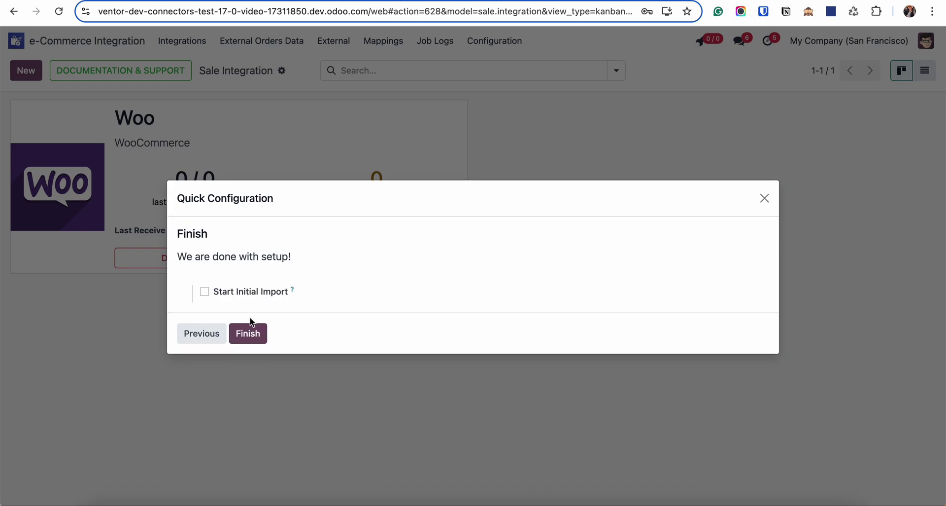
click(204, 291)
click(251, 363)
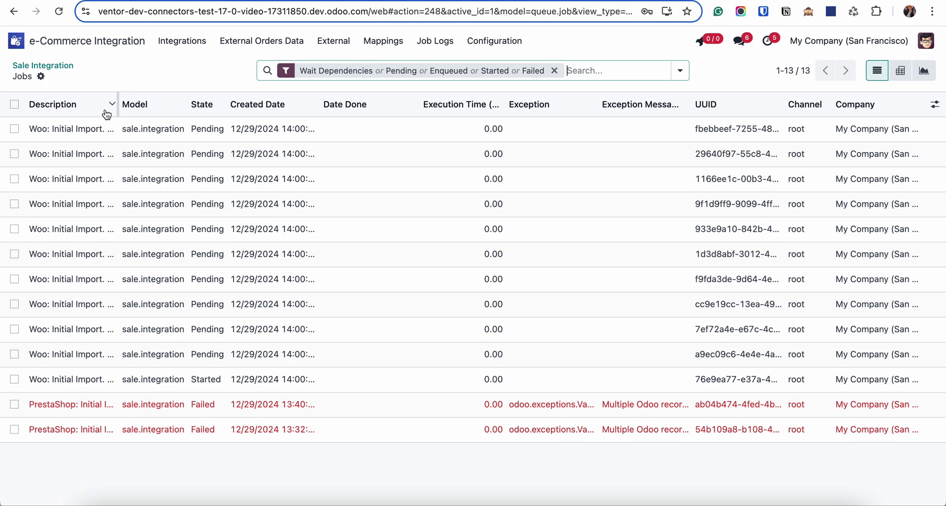
- Widen the Description column and clear the search filter to list all 35 import jobs
drag(116, 104, 332, 127)
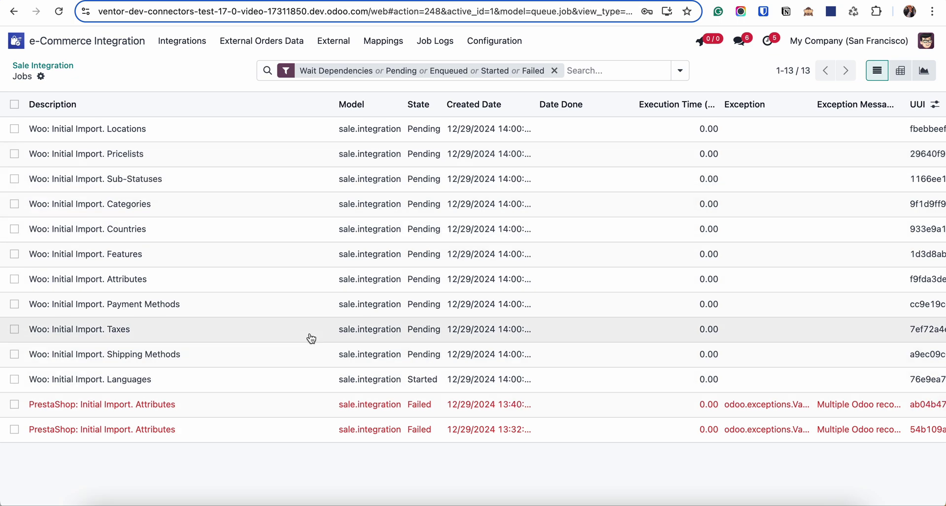
click(554, 70)
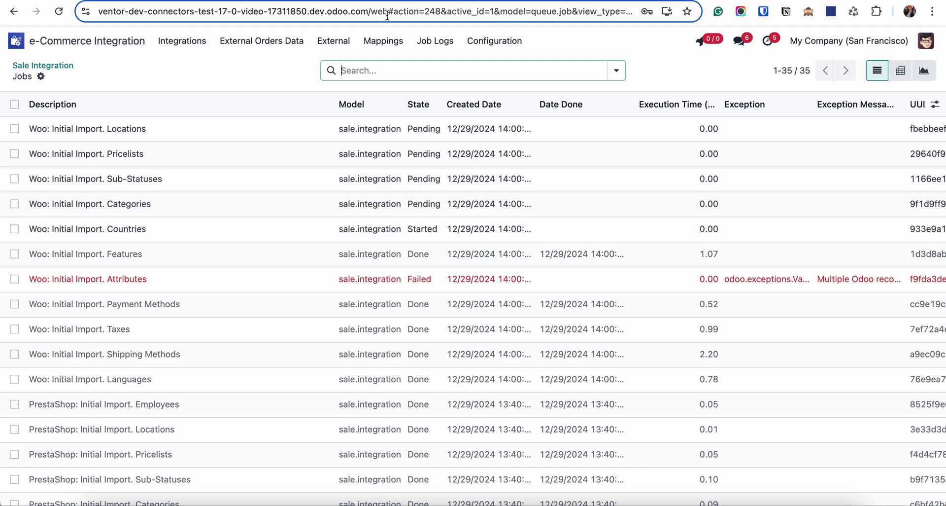
click(380, 45)
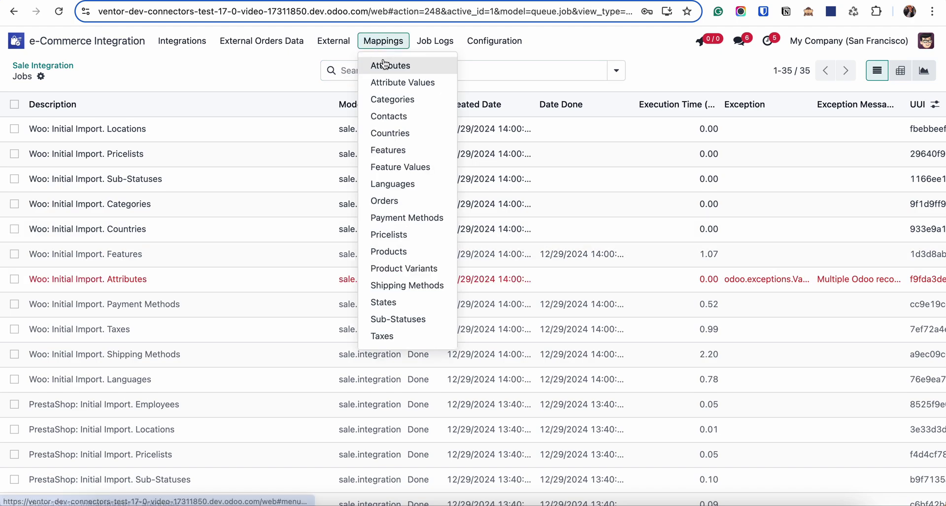